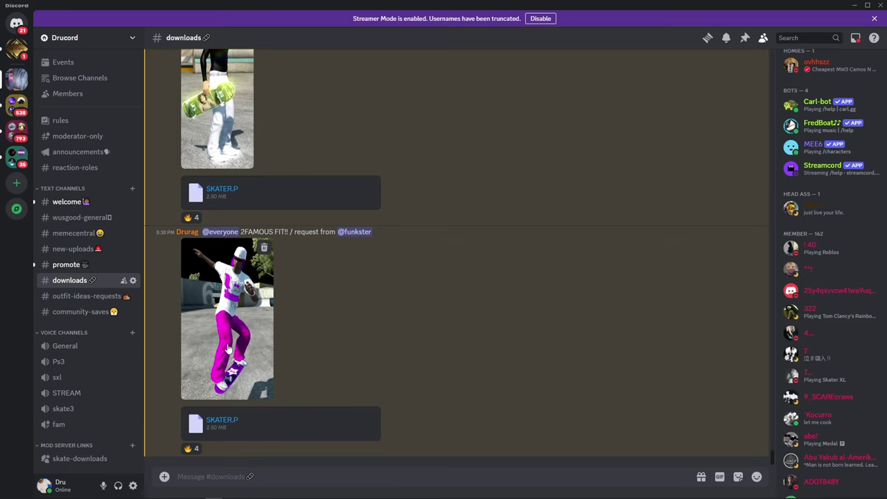
Open the All Download Links document from the EA Skate Modding server's downloads channel and go to its Mod Tools section.
drag(774, 461, 815, 271)
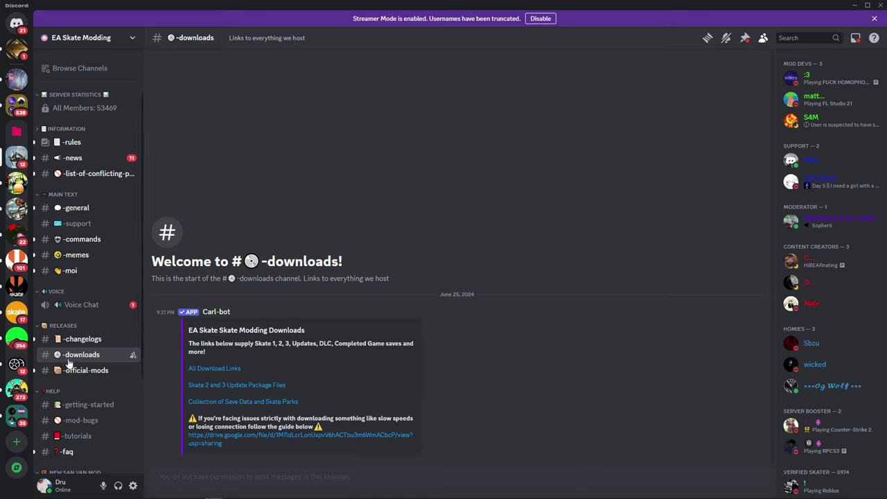
click(215, 368)
scroll(438, 210, down, 5)
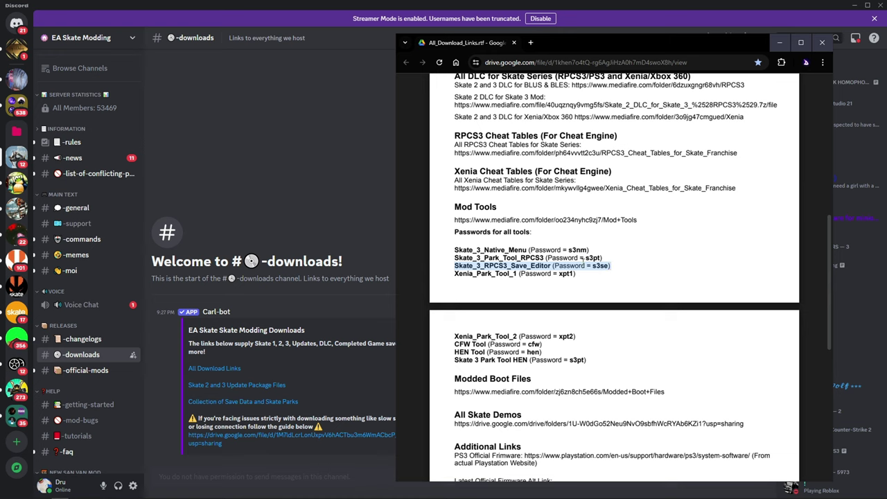
Open the Skate_3_RPCS3_Save_Editor download page from the Mod Tools RPCS3 folder and look up the editor's archive password in the links document.
click(475, 220)
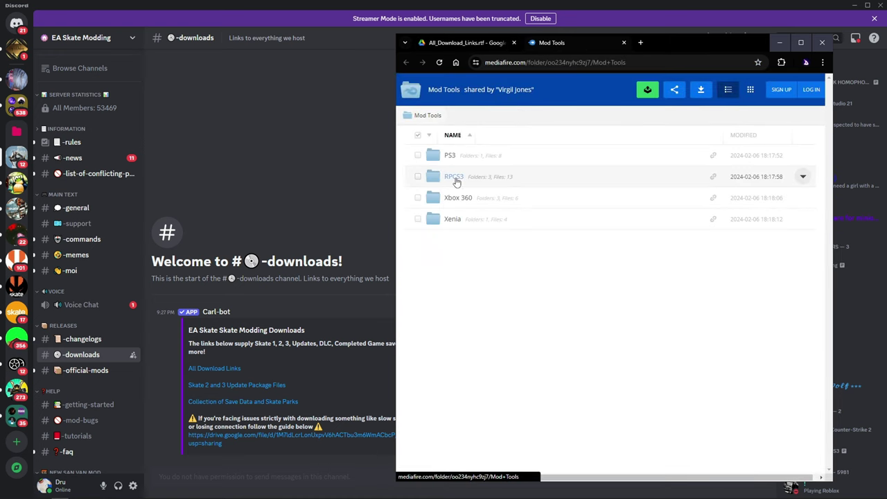
click(454, 178)
click(468, 348)
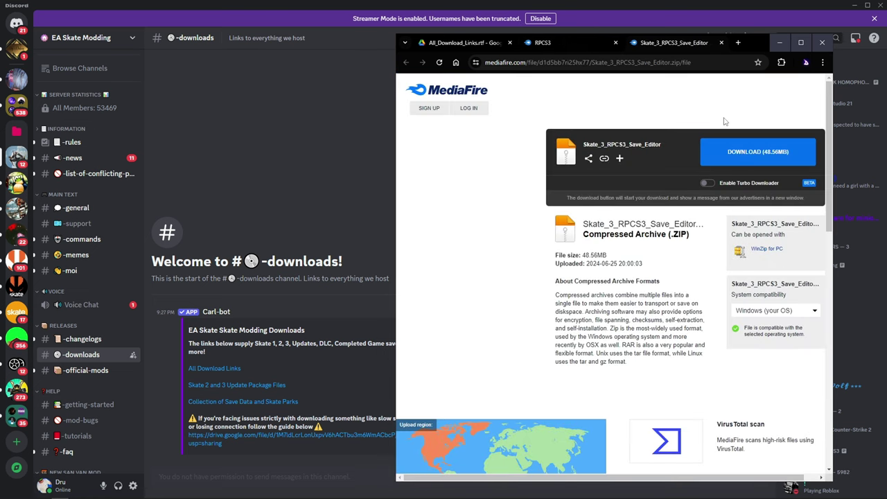
click(491, 44)
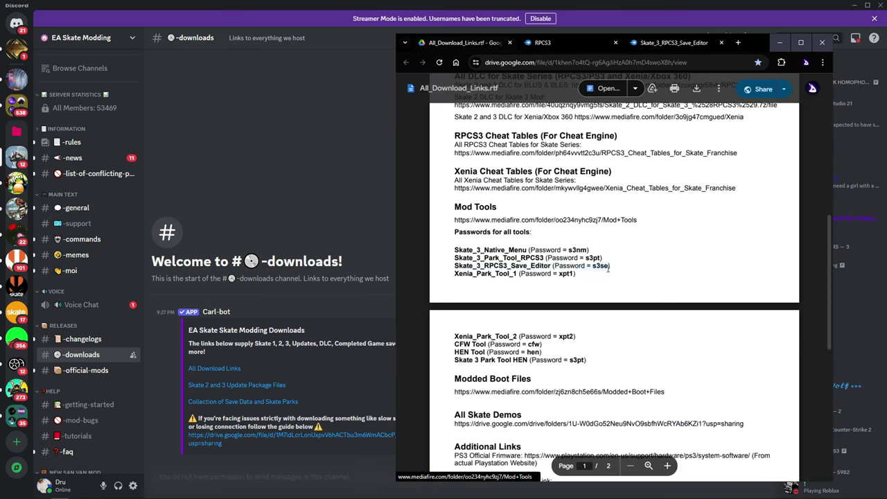
drag(608, 269, 593, 271)
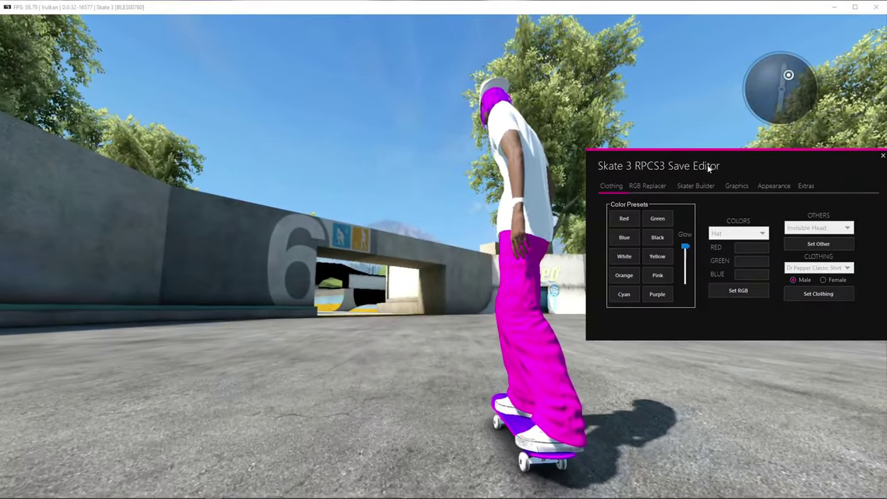
Open the Edit Skaters screen in Skate 3 and bring up the Skater Builder in the Save Editor.
key(Return)
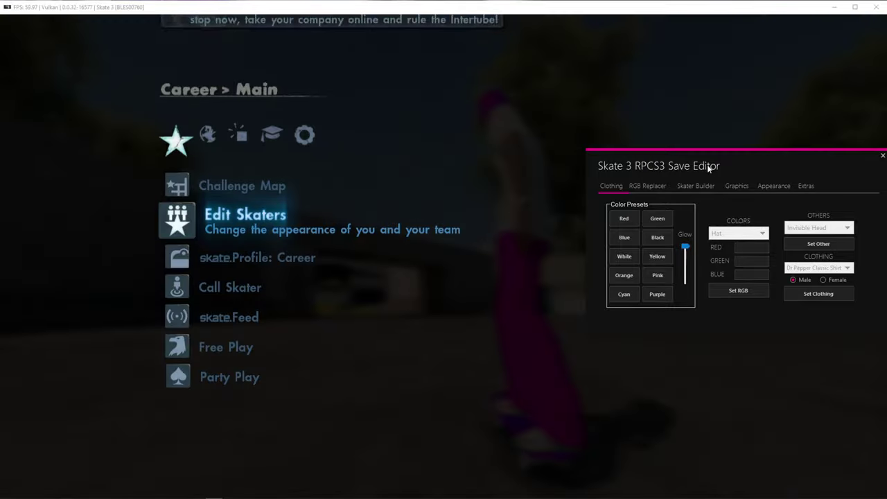
key(x)
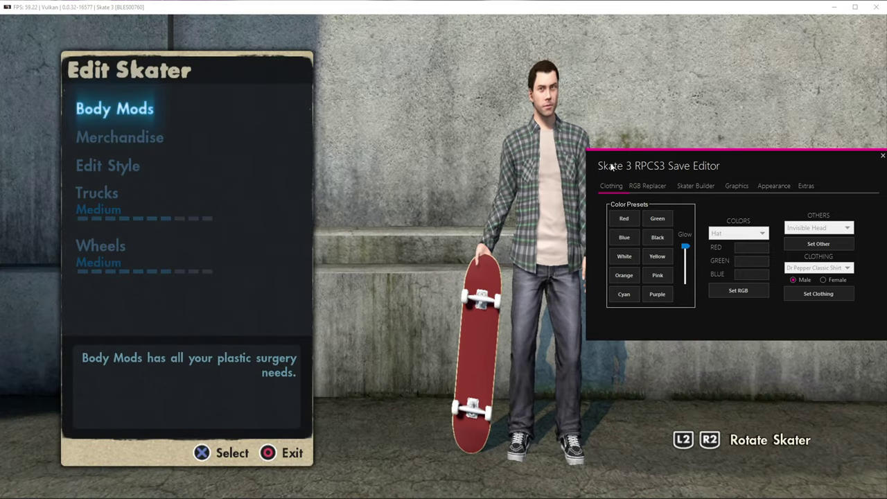
click(695, 186)
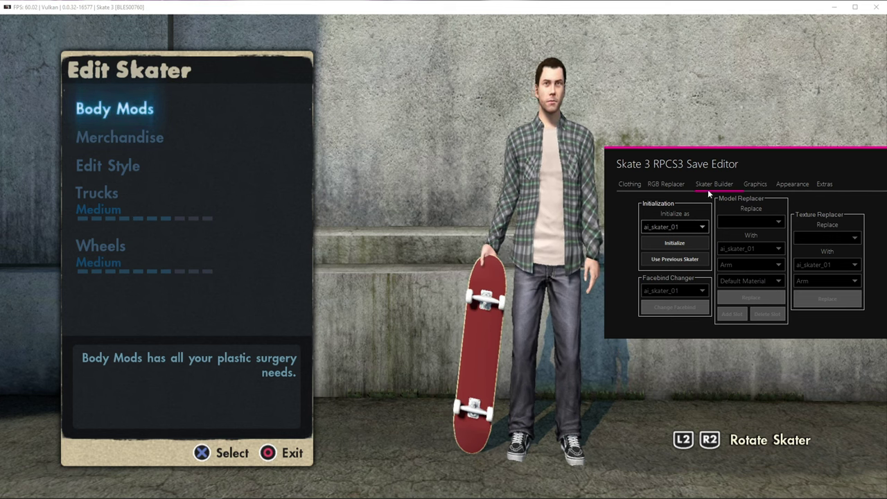
Initialize the skater as dem_bones, specifying the RPCS3 folder on drive D: as the RPCS3 main folder.
click(663, 229)
scroll(676, 286, down, 10)
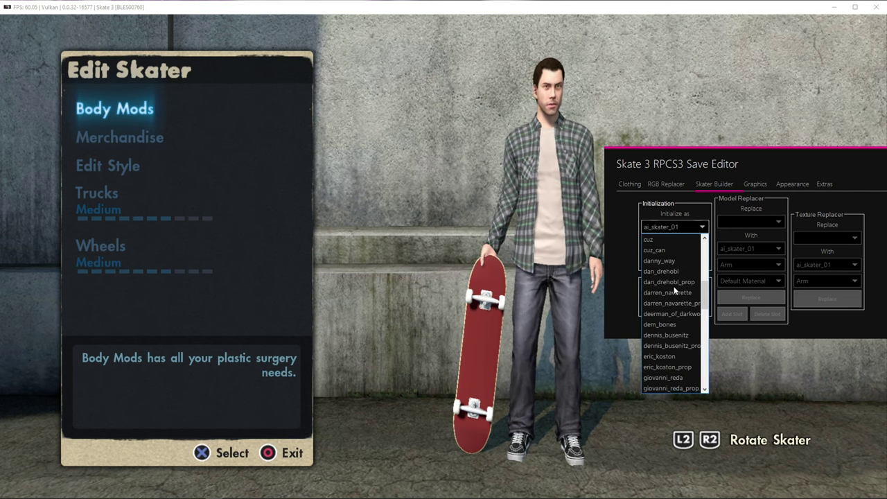
scroll(672, 295, down, 3)
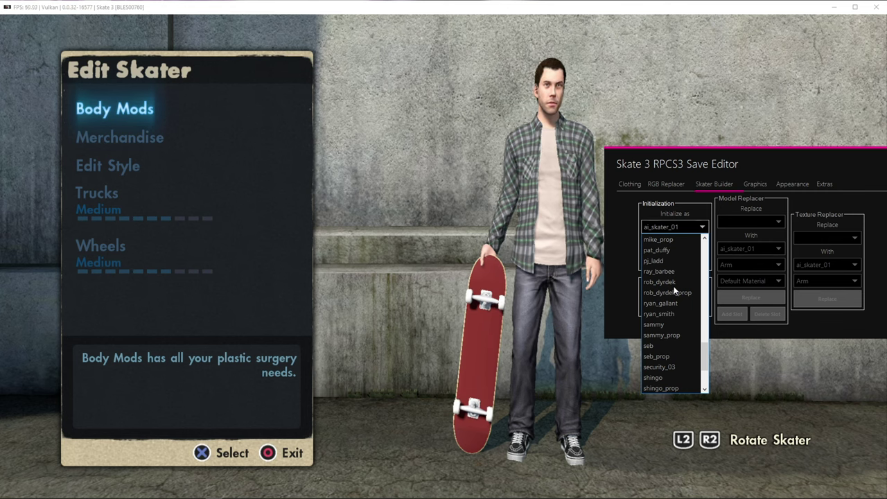
scroll(670, 303, up, 8)
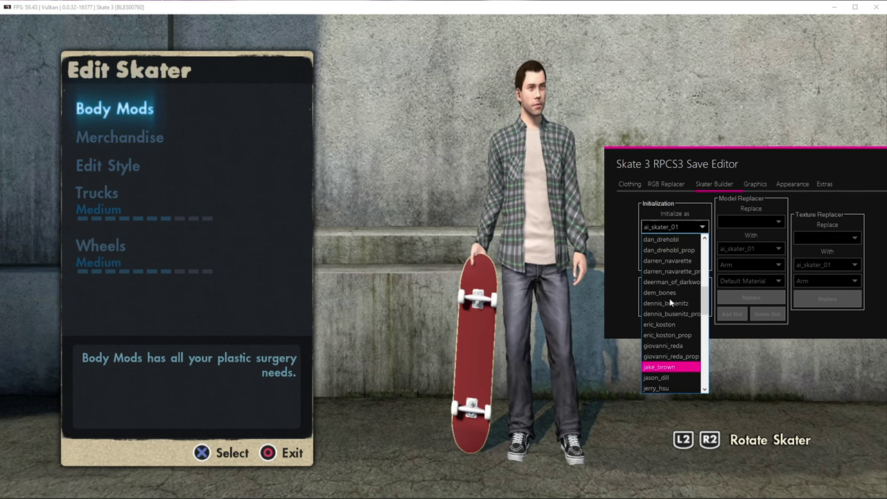
click(661, 293)
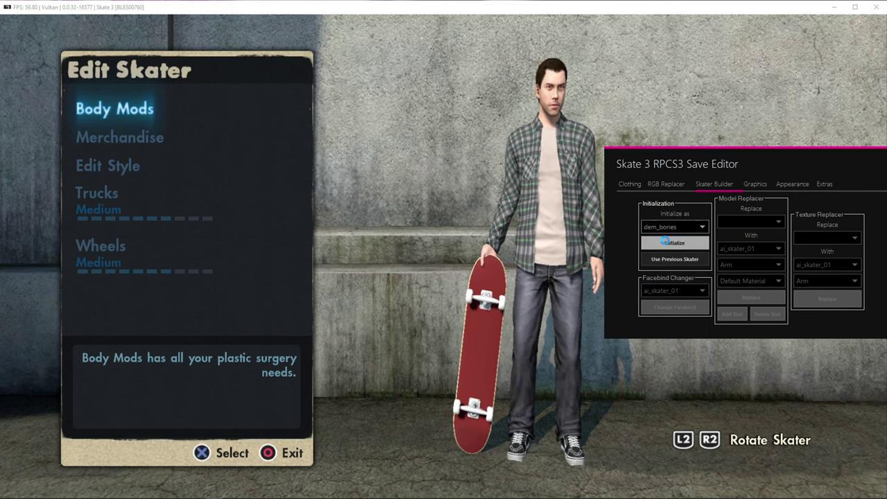
click(666, 243)
click(381, 266)
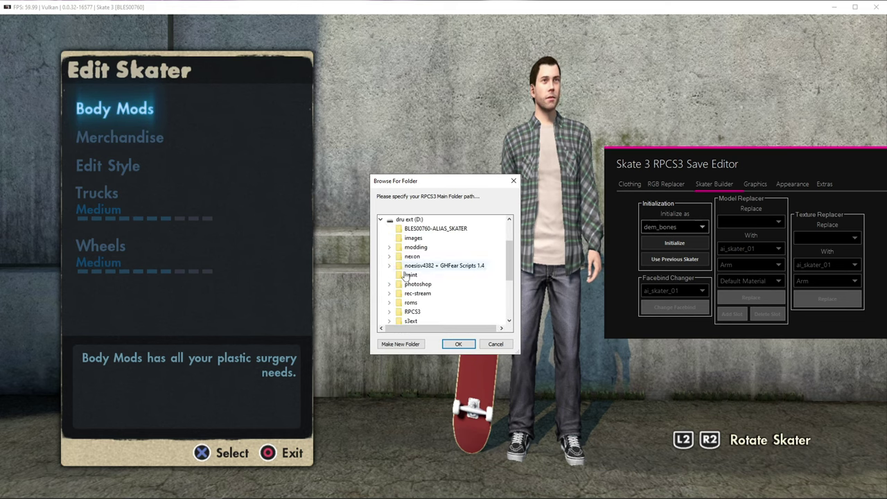
click(414, 312)
click(456, 343)
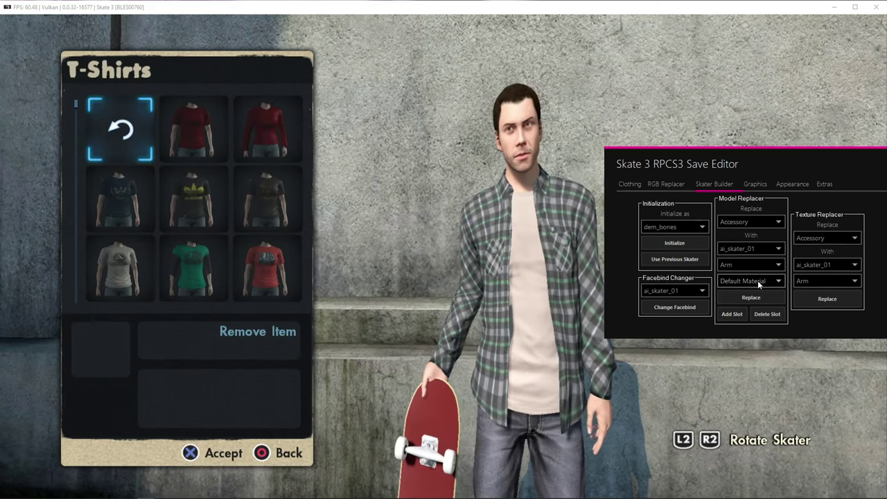
Cycle through the in-game T-shirts to Sketchy and back to Gonz Tee to reload the skater with the initialized model.
key(Right)
key(Right)
key(Down)
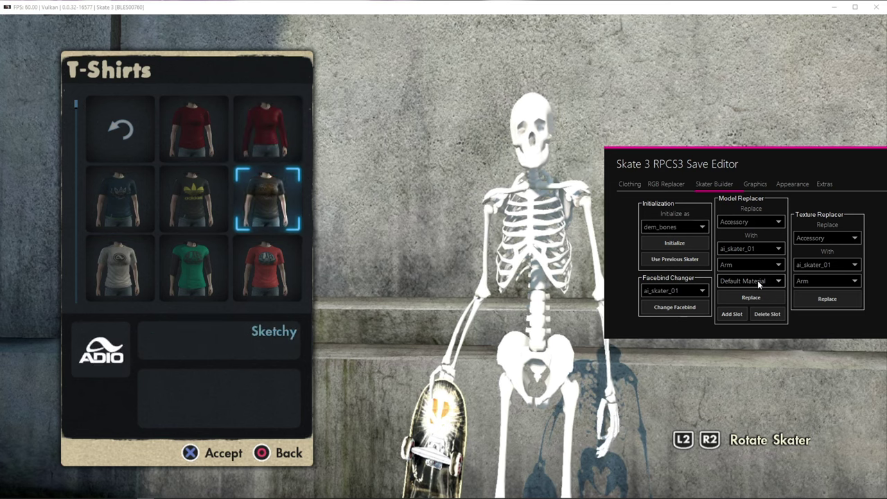
key(Left)
key(Left)
Replace the SkateBoard model with lizard_king's SkateBoard and refresh the skater by switching to the Stitched Oval shirt.
click(749, 222)
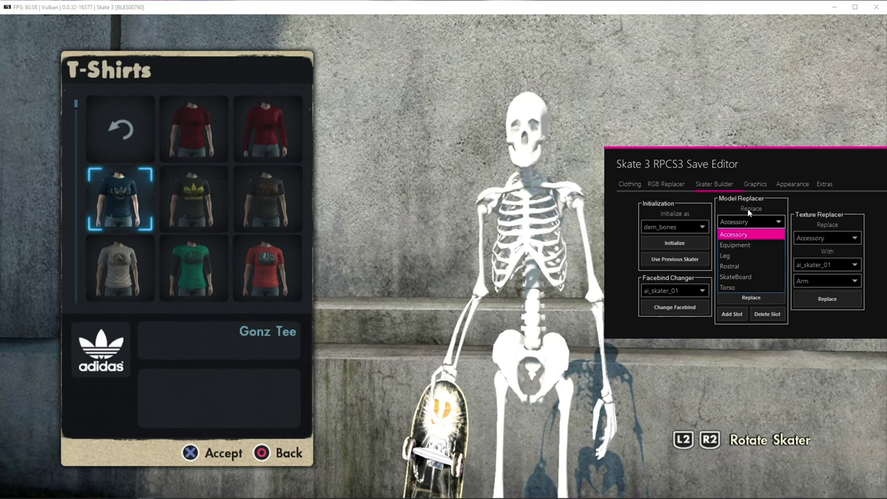
click(748, 277)
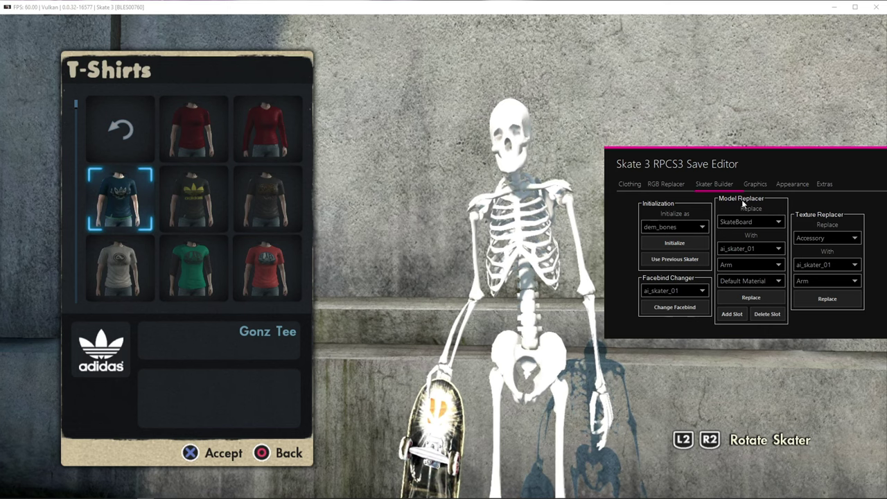
click(739, 251)
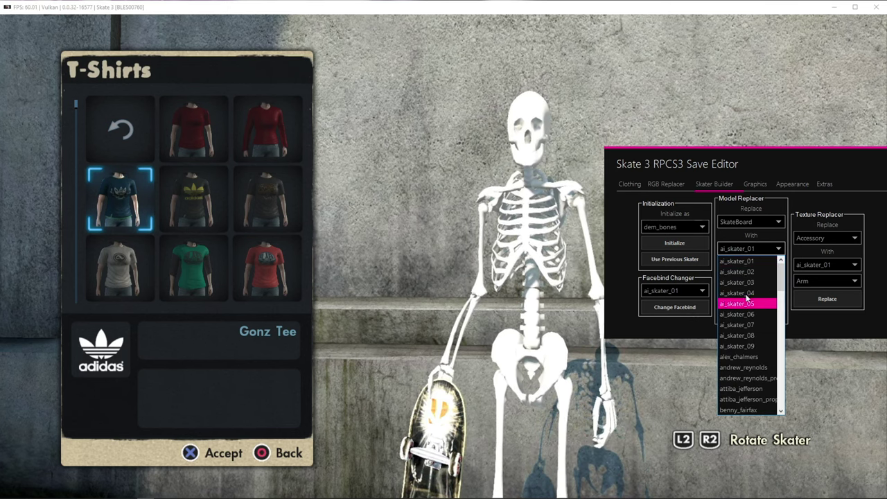
scroll(741, 344, down, 3)
scroll(741, 344, down, 10)
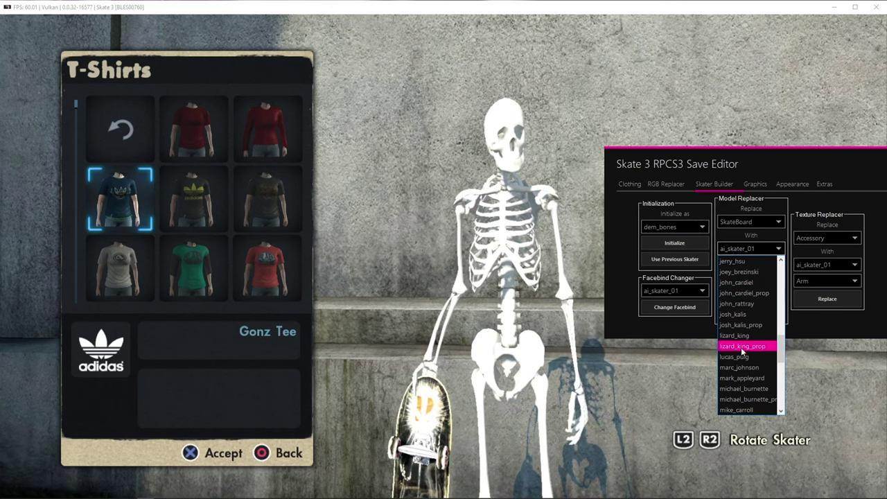
click(740, 336)
click(747, 265)
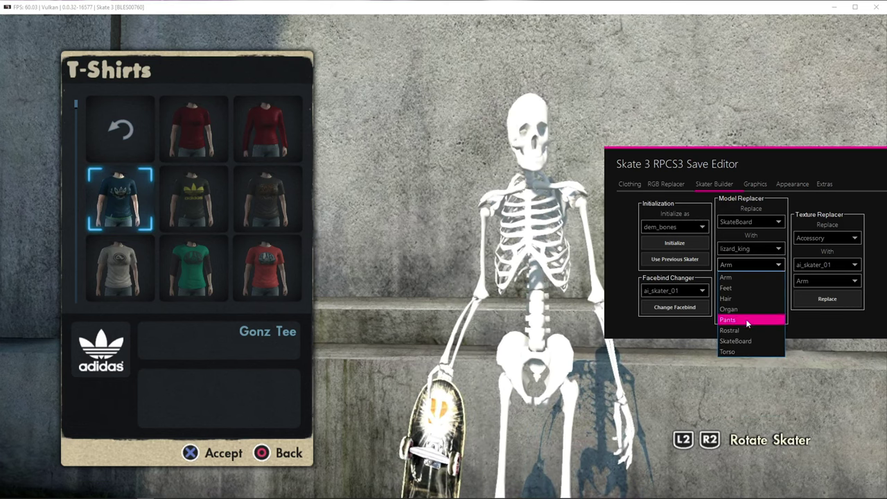
click(741, 342)
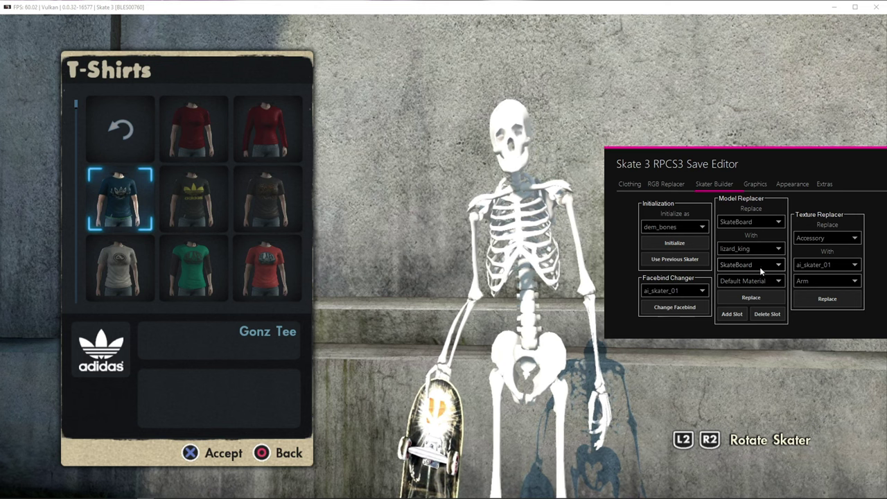
key(Down)
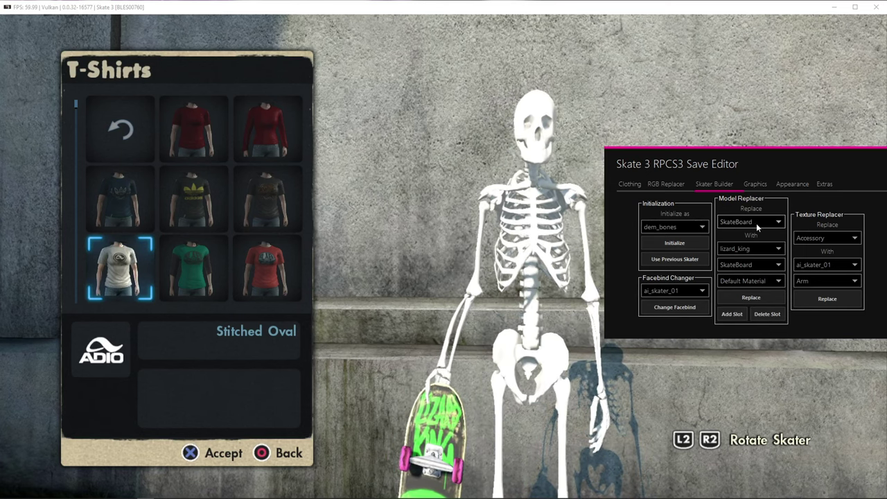
Add a new model slot with attiba_jefferson's Torso and refresh the skater by switching to the OG Raglan shirt.
click(753, 248)
scroll(750, 307, up, 10)
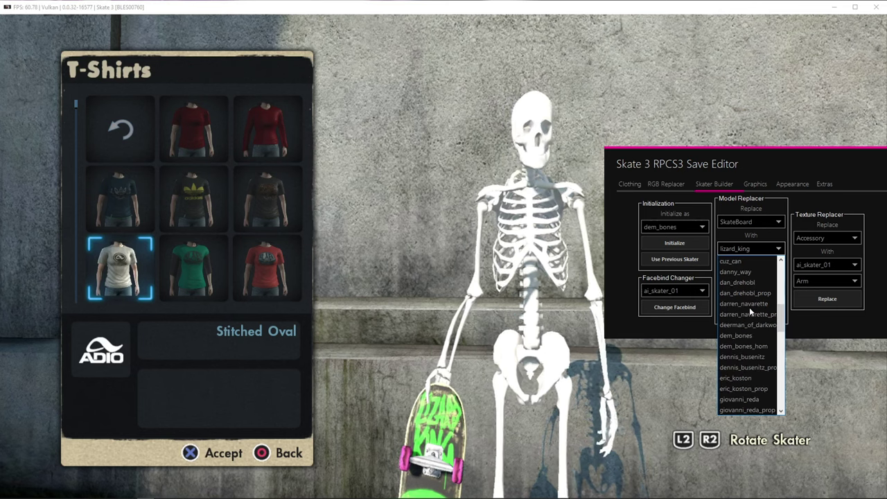
scroll(750, 307, up, 5)
click(748, 335)
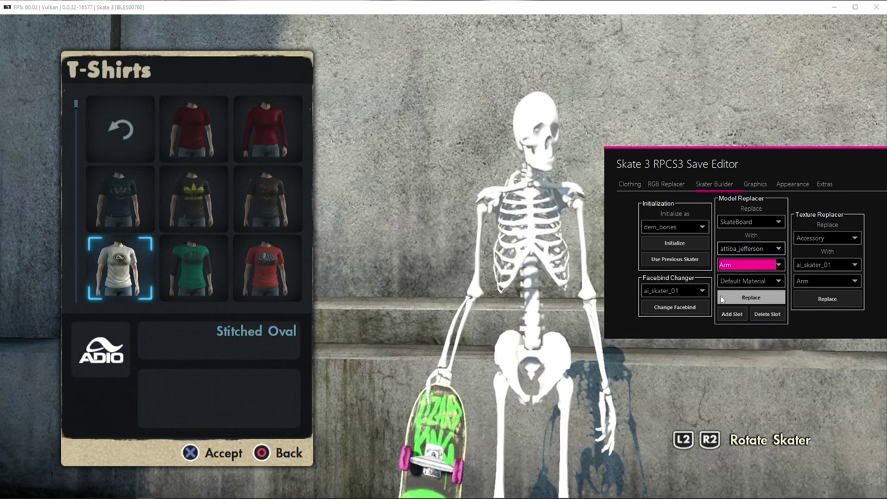
click(735, 264)
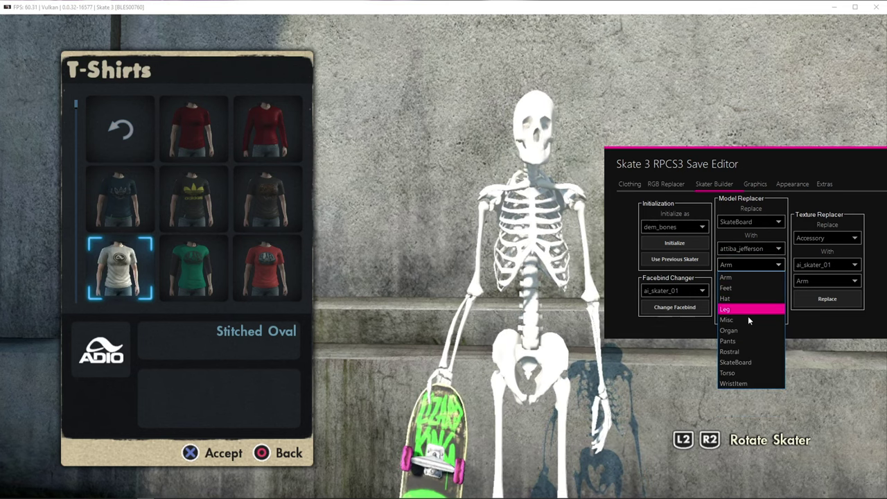
click(741, 374)
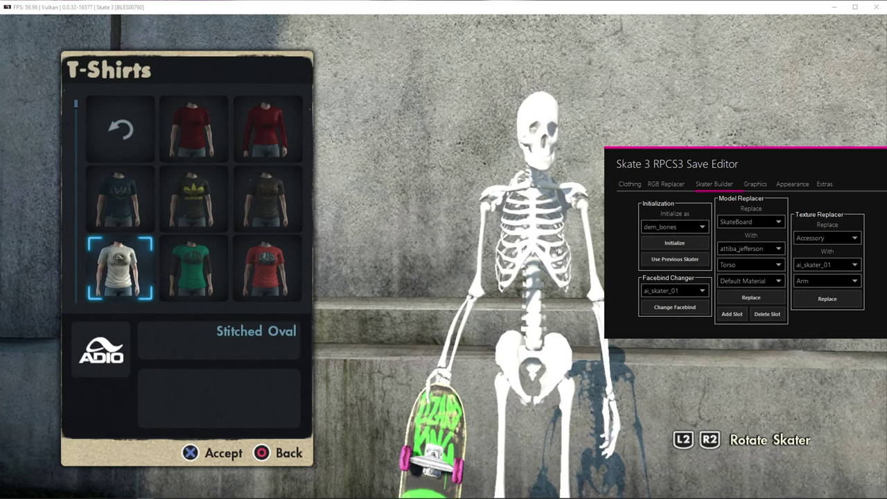
click(732, 314)
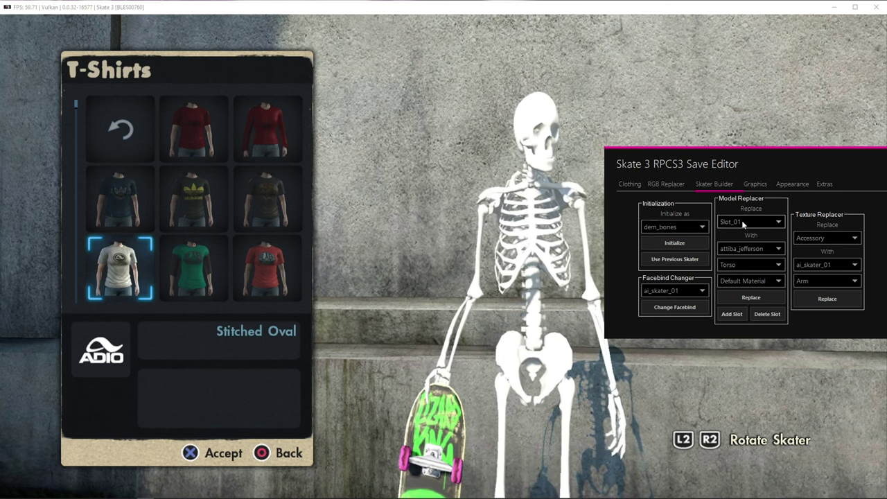
key(Right)
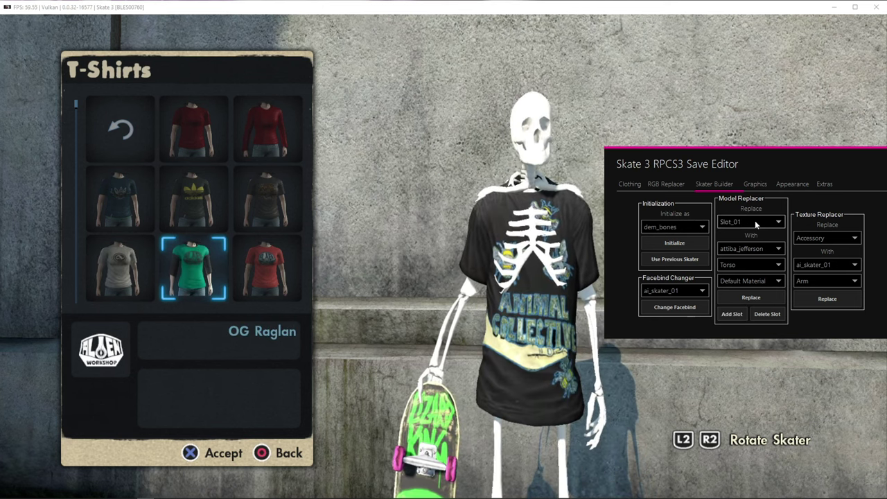
Replace the Slot_01 model with darren_navarette's Torso in Default Material and refresh the skater by switching to the OG Logo shirt.
key(t)
click(751, 249)
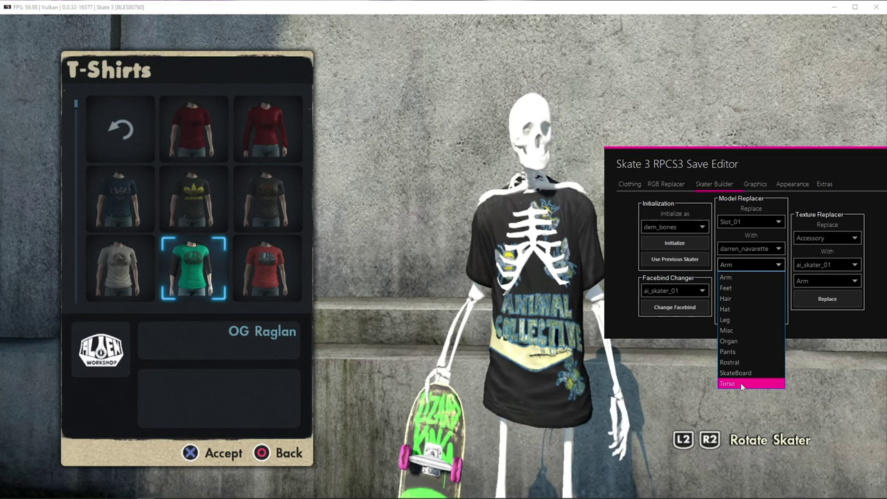
click(745, 347)
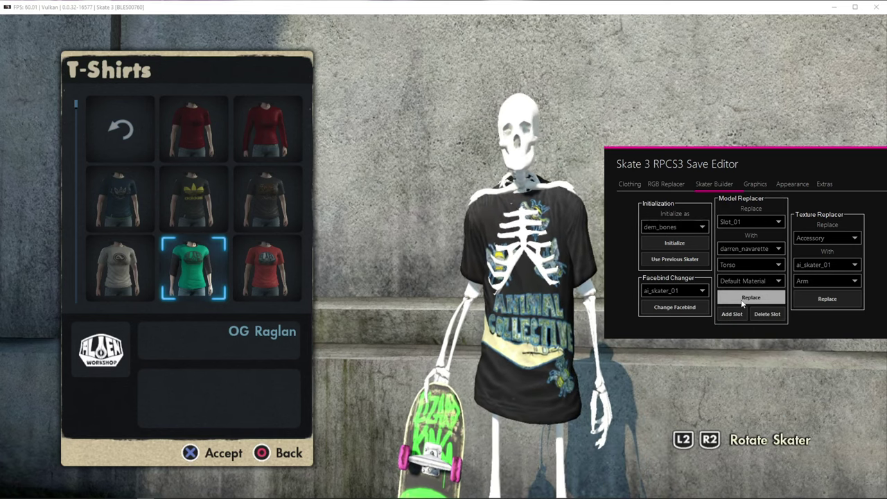
click(741, 302)
key(Right)
key(t)
key(r)
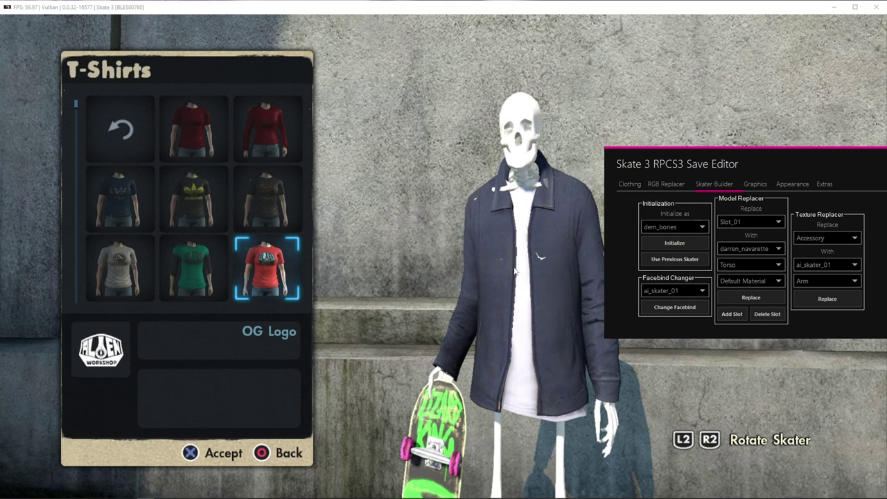
scroll(814, 239, down, 5)
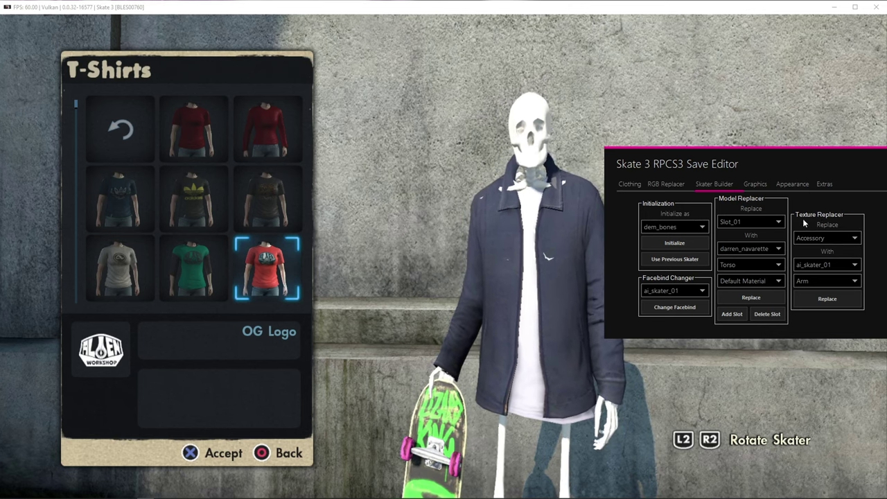
Replace the Slot_01 texture with attiba_jefferson's Torso and refresh the skater by switching to the Sketchy shirt.
click(836, 240)
click(825, 315)
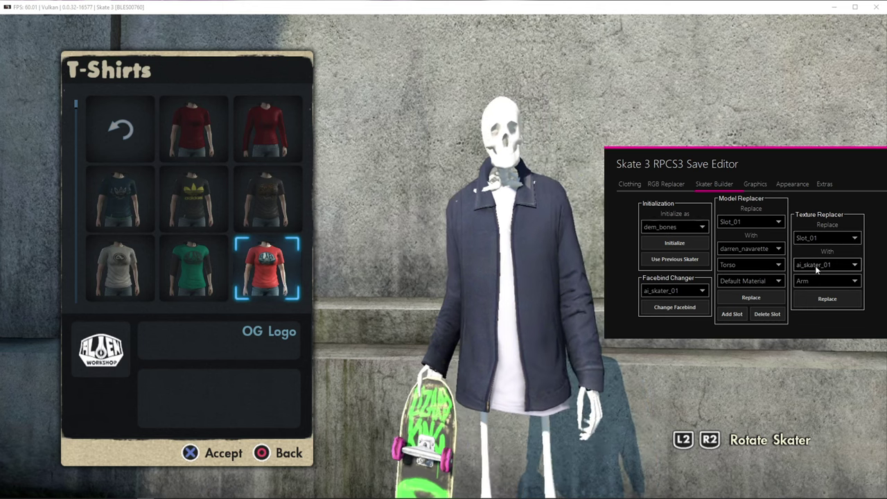
click(815, 266)
scroll(821, 370, down, 1)
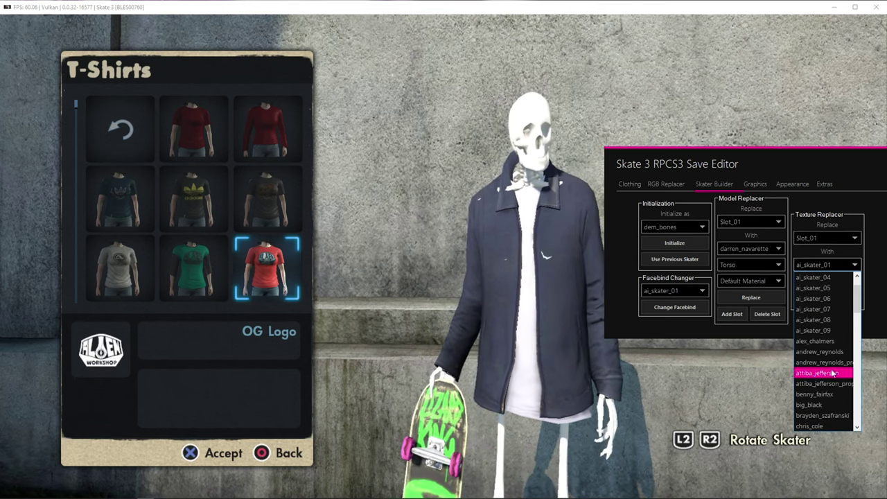
click(822, 375)
click(824, 280)
click(812, 380)
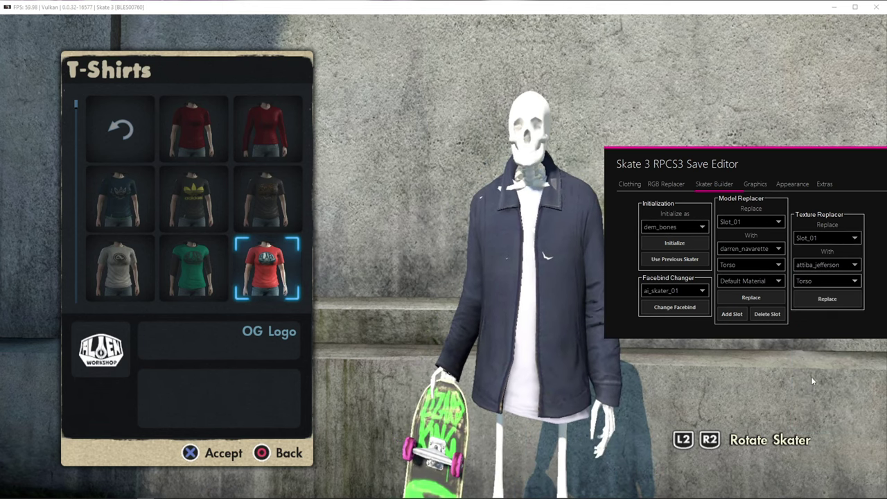
click(827, 298)
key(Up)
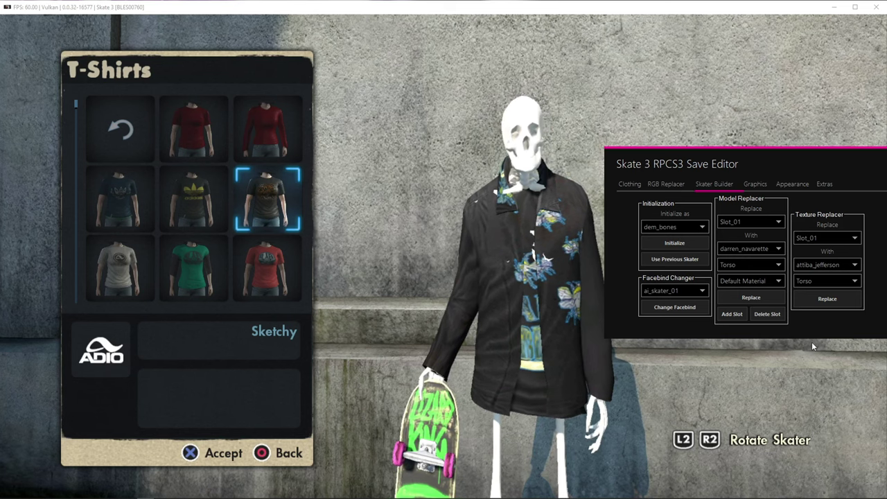
Add a new model slot with joey_brezinski's Pants in Default Material and refresh the skater by switching to the Trefoil Tee.
click(756, 249)
scroll(756, 305, down, 4)
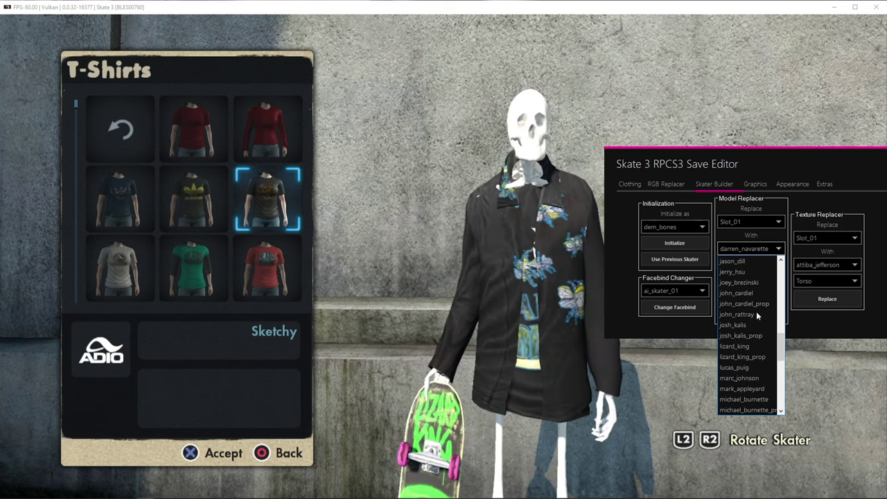
click(757, 282)
click(740, 266)
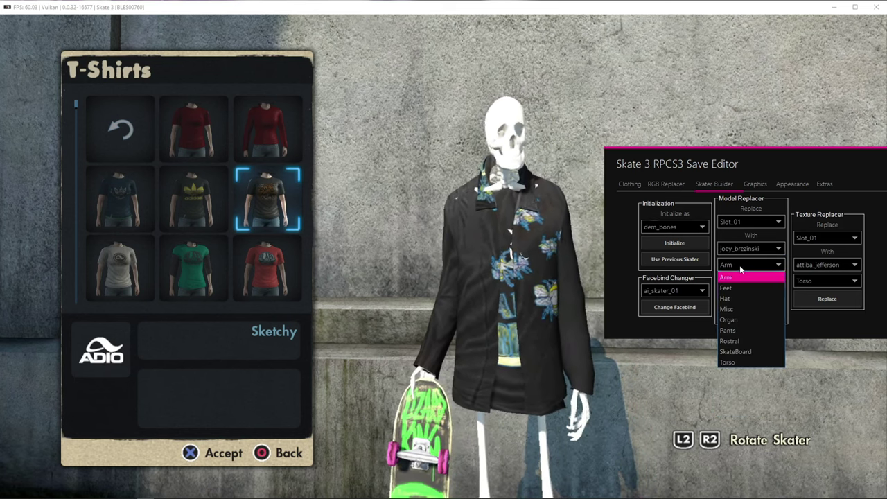
click(734, 316)
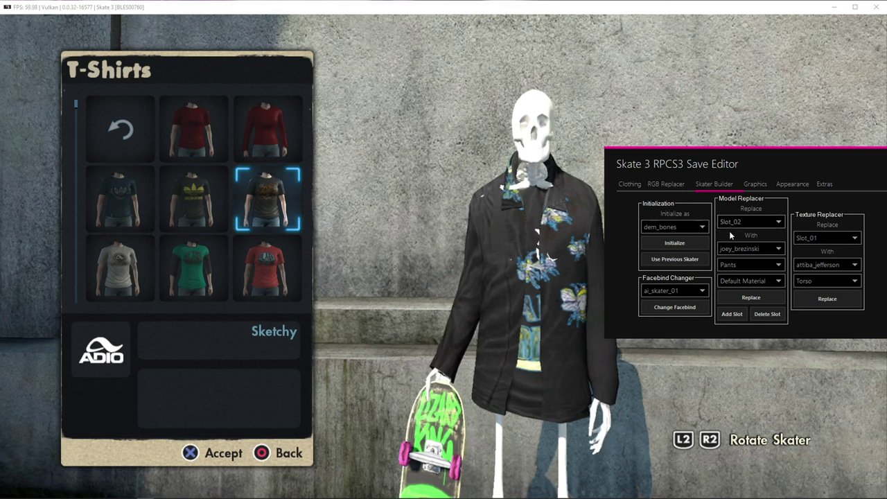
key(Left)
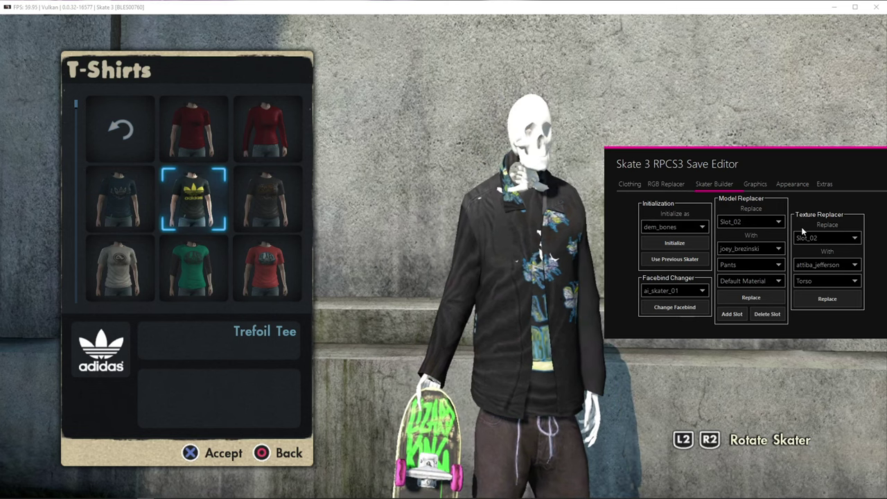
Replace the Slot_02 texture with ai_skater_09's Pants and refresh the skater by switching to the OG Raglan shirt.
click(823, 265)
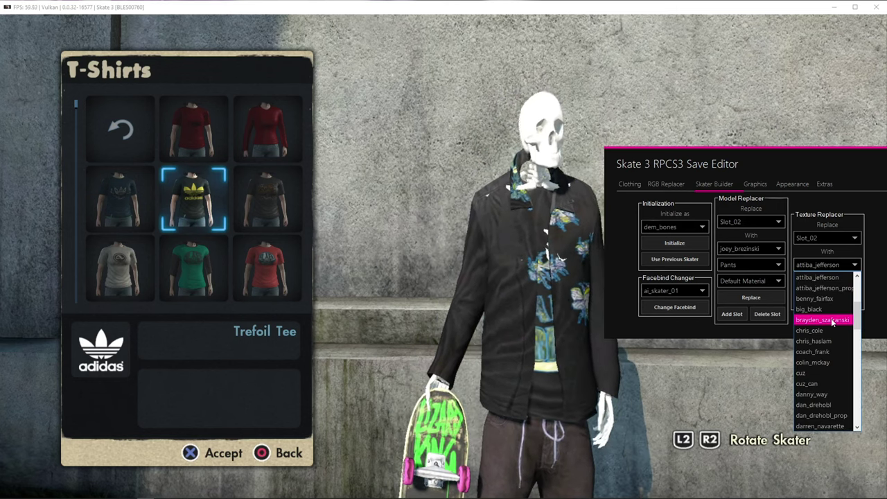
scroll(832, 321, up, 4)
click(820, 363)
click(825, 281)
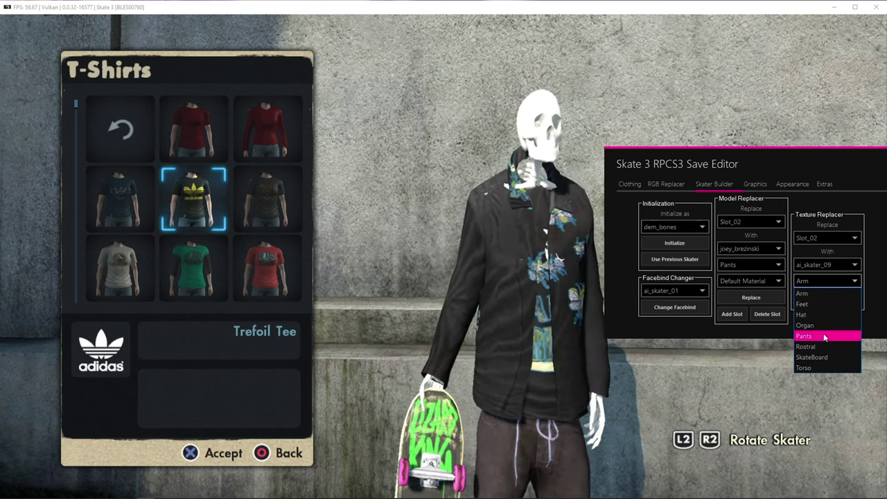
click(821, 335)
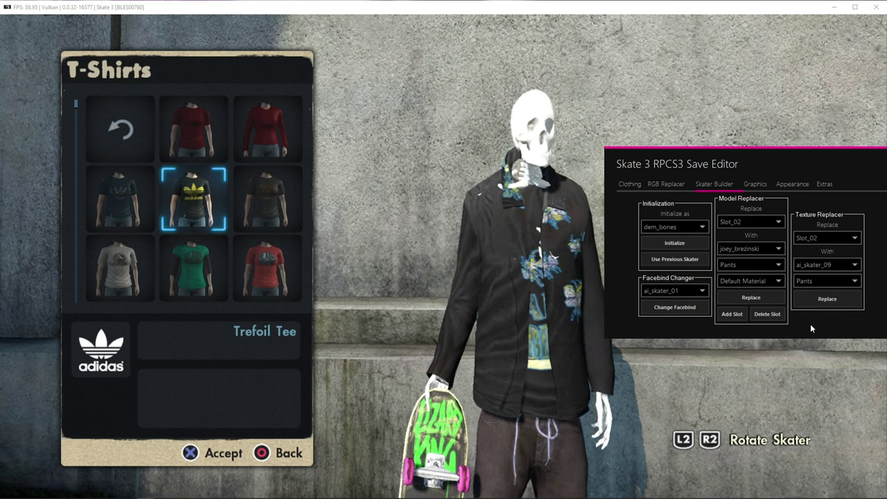
key(Down)
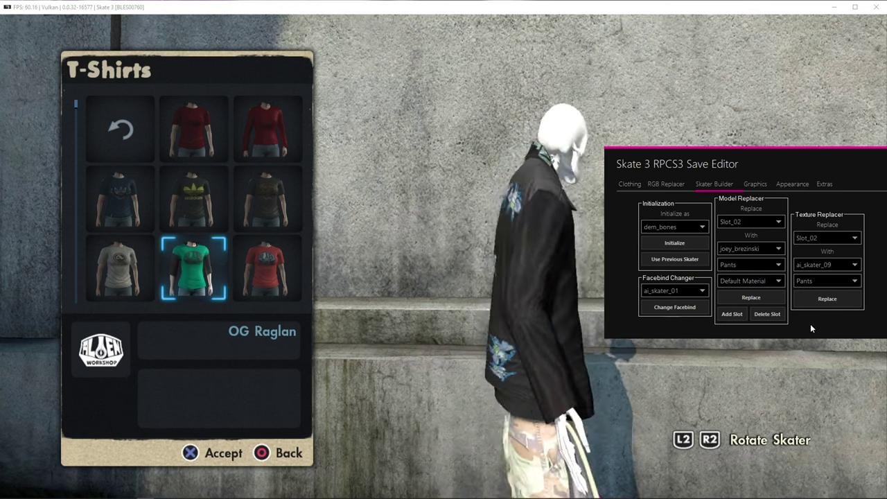
Add another model slot with the deerman character's Hair in Default Material and refresh the skater by switching to the Trefoil Tee.
click(745, 221)
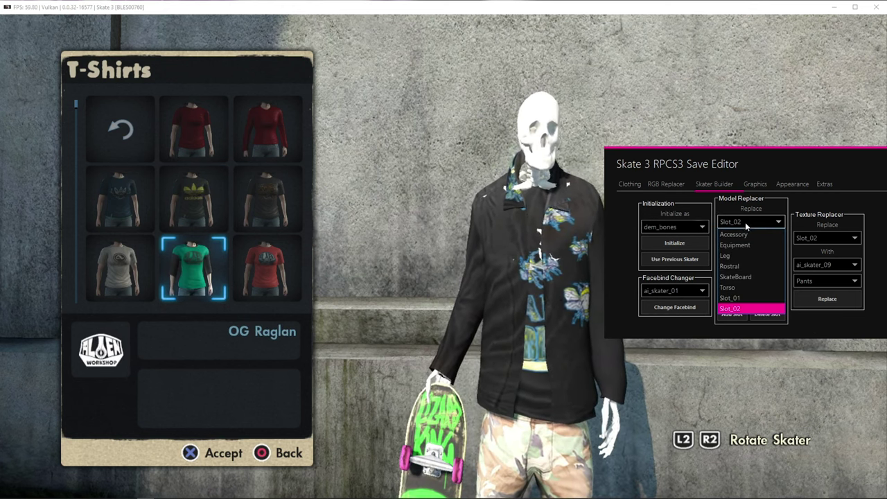
click(745, 222)
click(740, 248)
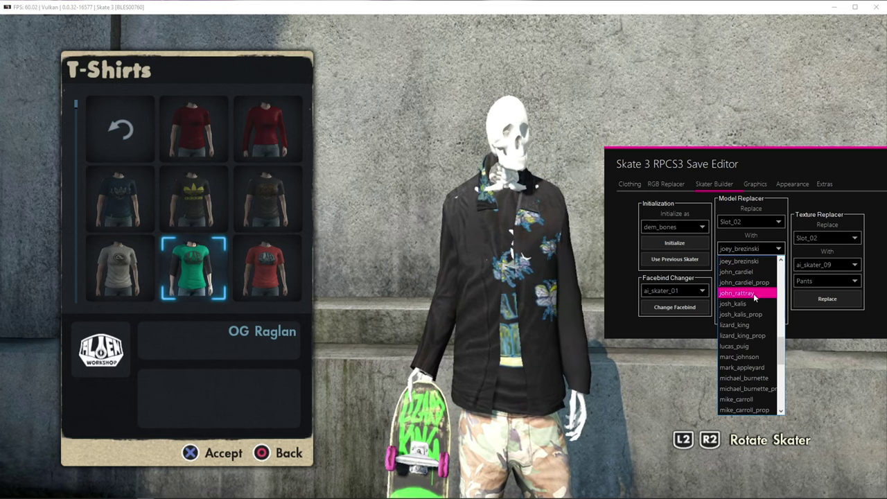
scroll(753, 299, up, 4)
click(750, 261)
click(751, 265)
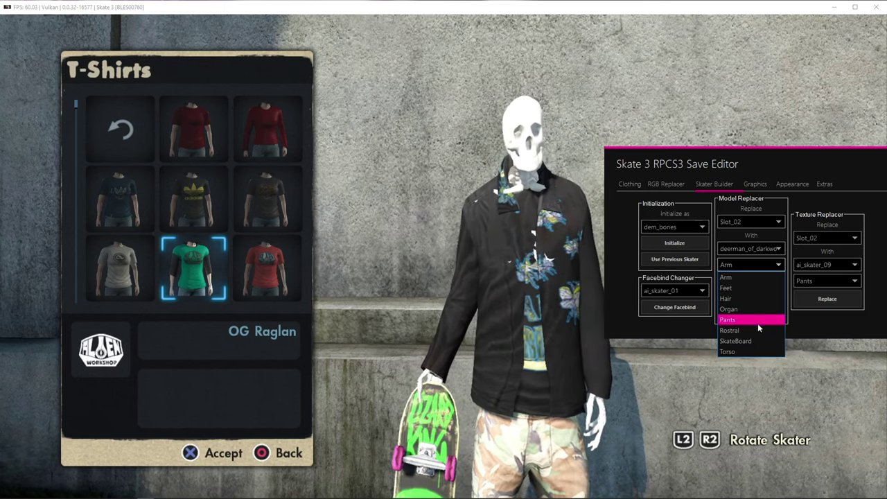
click(735, 298)
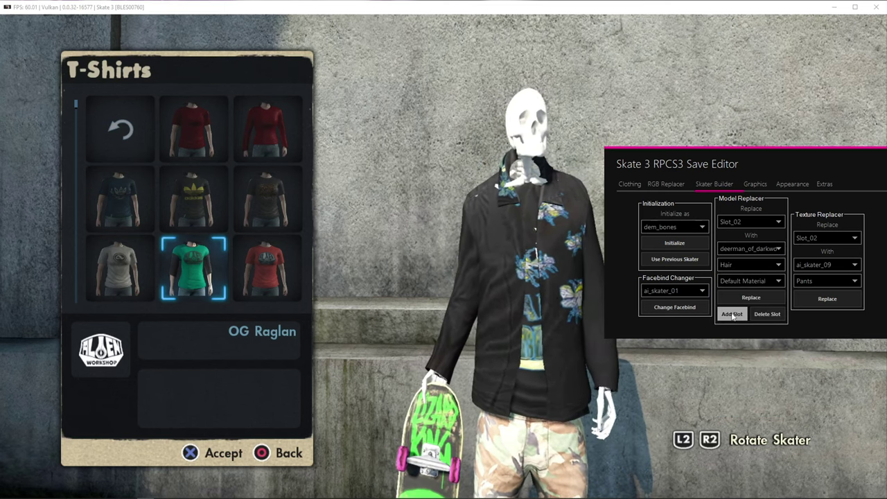
click(732, 315)
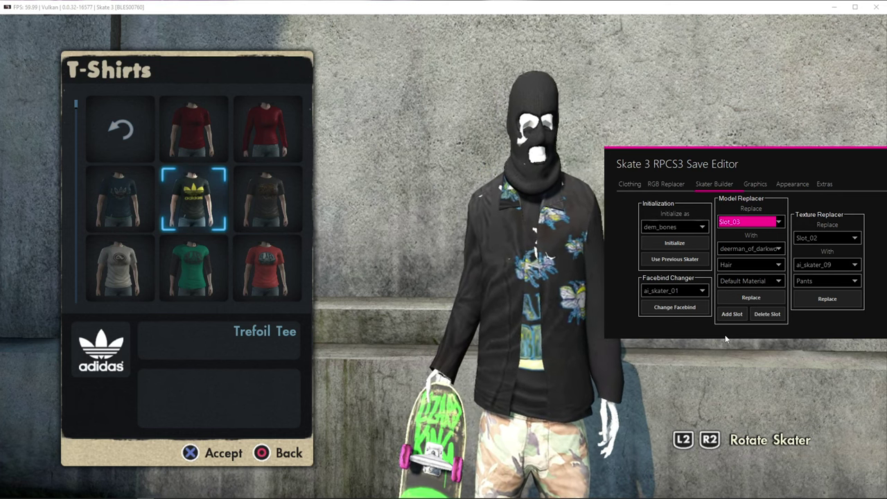
Replace the Rostral model with jerry_hsu's Feet, refresh the skater by switching to the Sketchy shirt, and return to the Merchandise list.
click(749, 222)
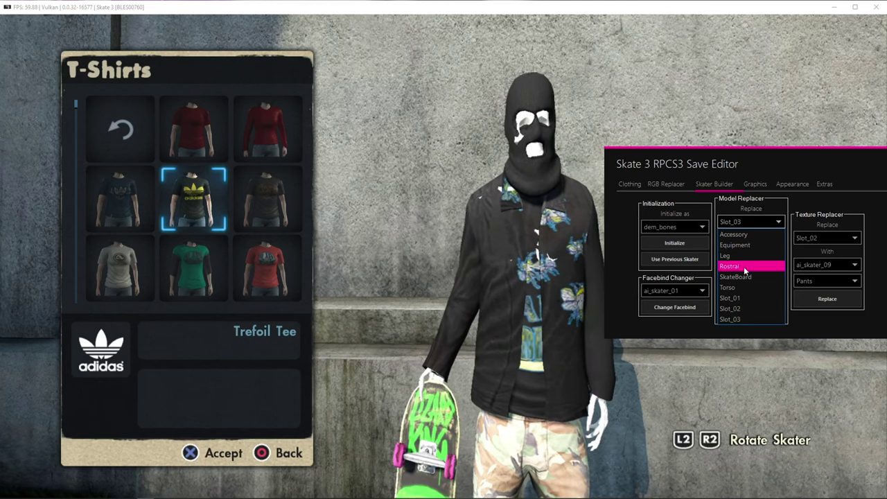
click(744, 266)
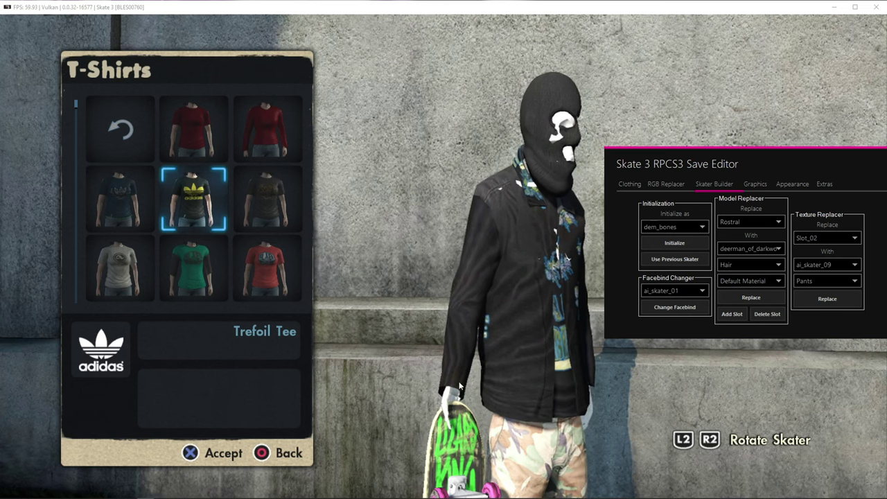
click(752, 249)
scroll(751, 291, down, 2)
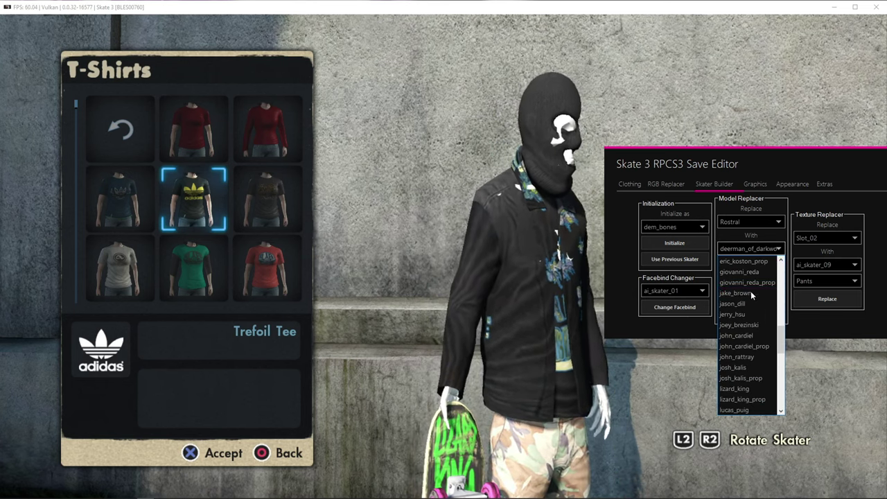
click(751, 314)
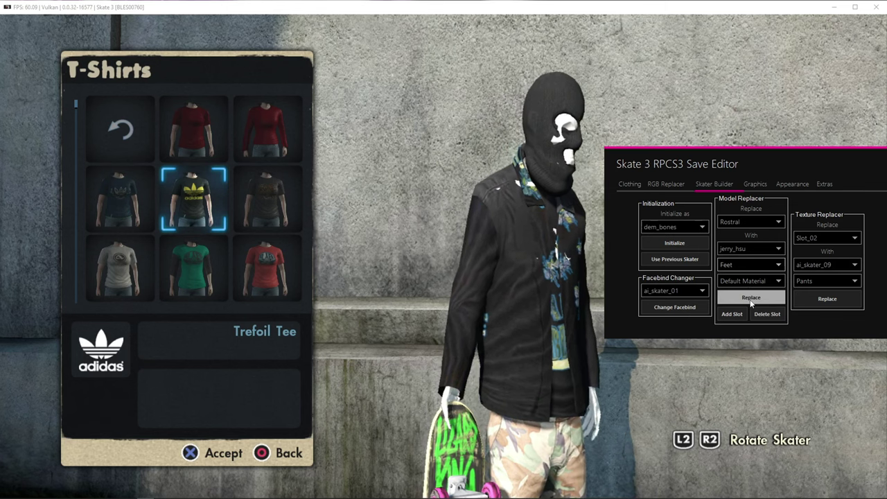
click(751, 297)
click(763, 359)
key(Right)
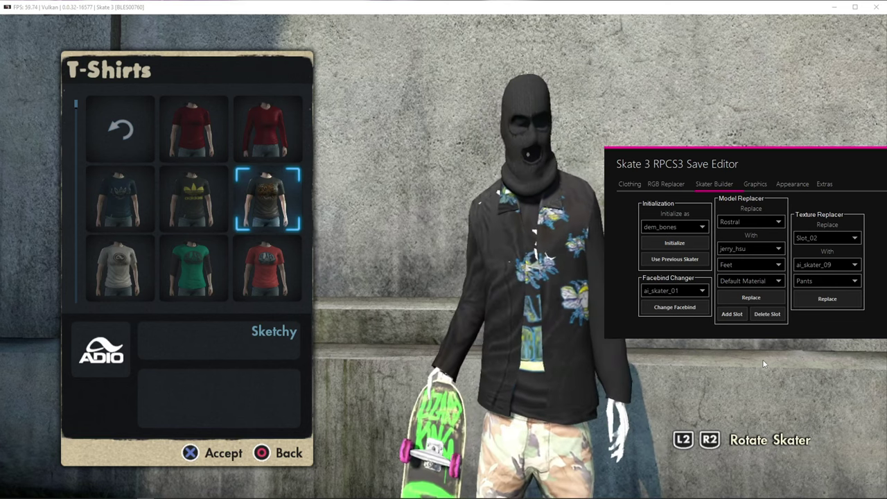
key(c)
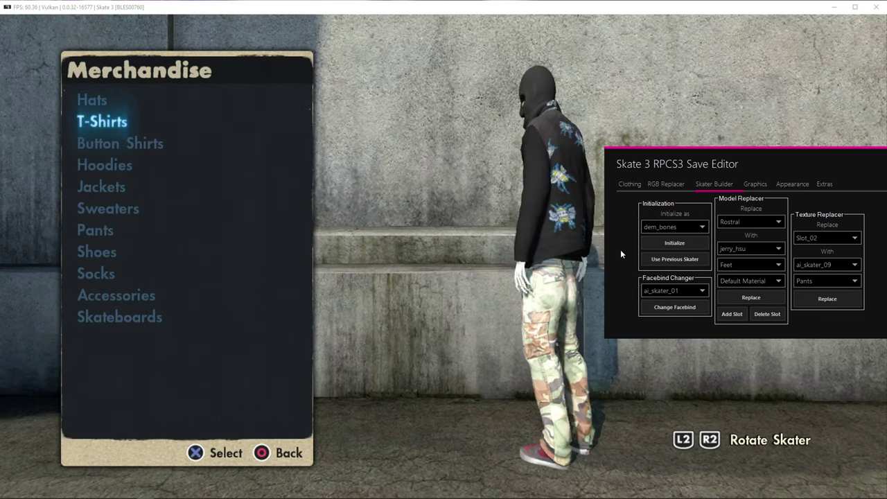